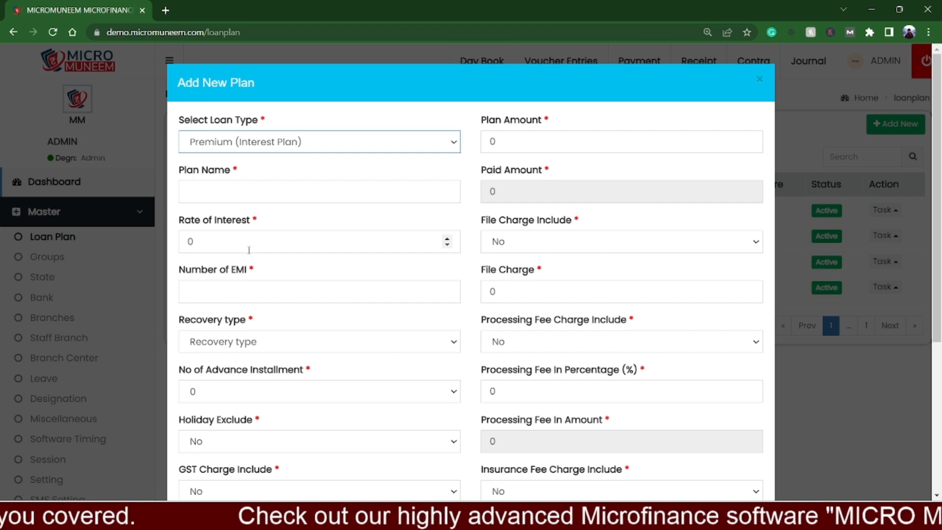
Step: Set the new plan's rate of interest to 24, number of EMI to 12 and recovery type to Monthly
{"action": "double_click", "coordinate": [212, 245]}
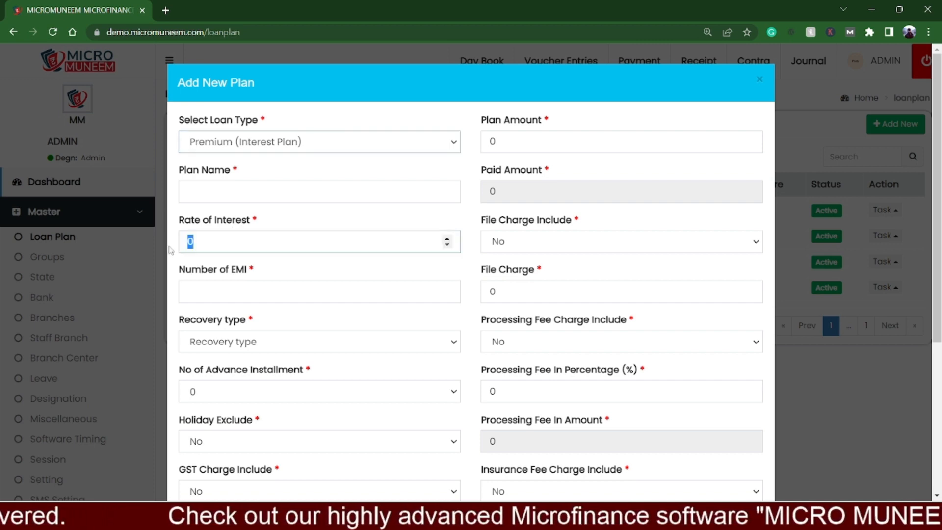
{"action": "type", "text": "24"}
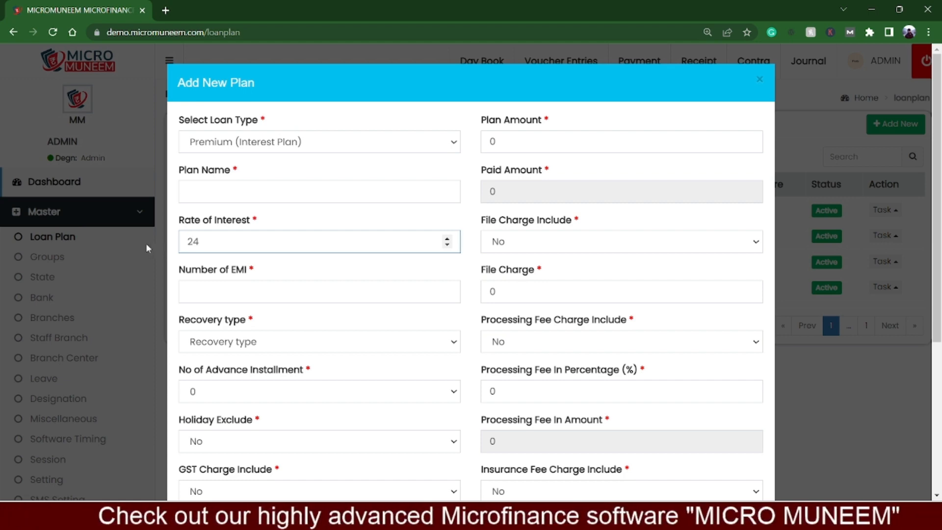
{"action": "left_click", "coordinate": [187, 292]}
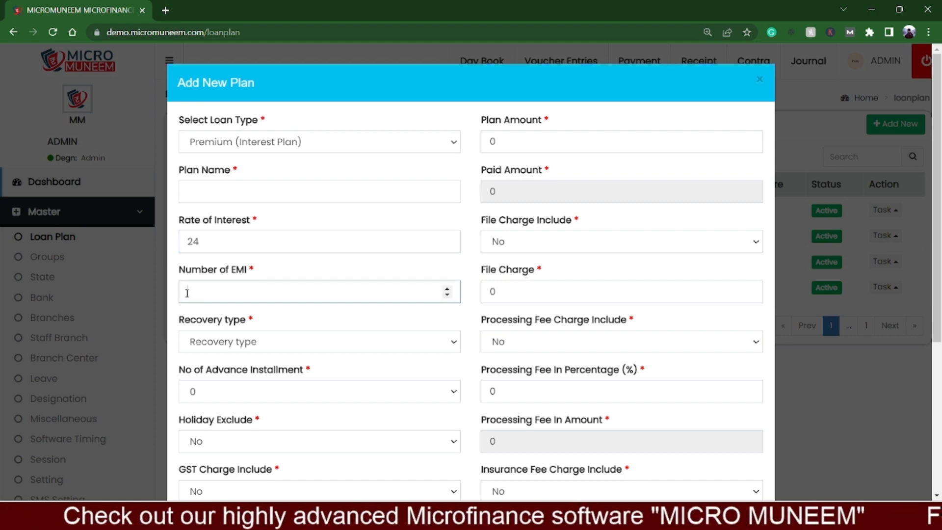
{"action": "type", "text": "12"}
{"action": "left_click", "coordinate": [239, 341]}
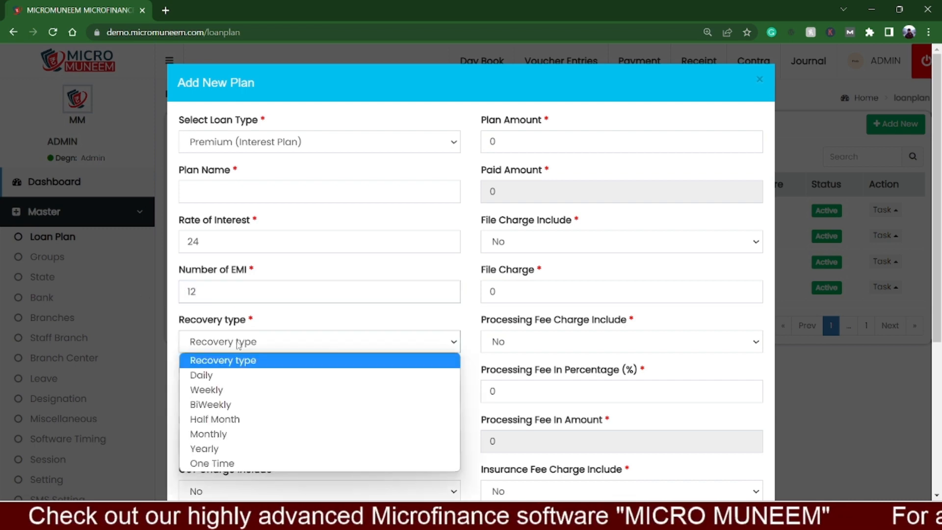
{"action": "left_click", "coordinate": [216, 434]}
{"action": "scroll", "coordinate": [242, 385], "scroll_direction": "down", "scroll_amount": 1}
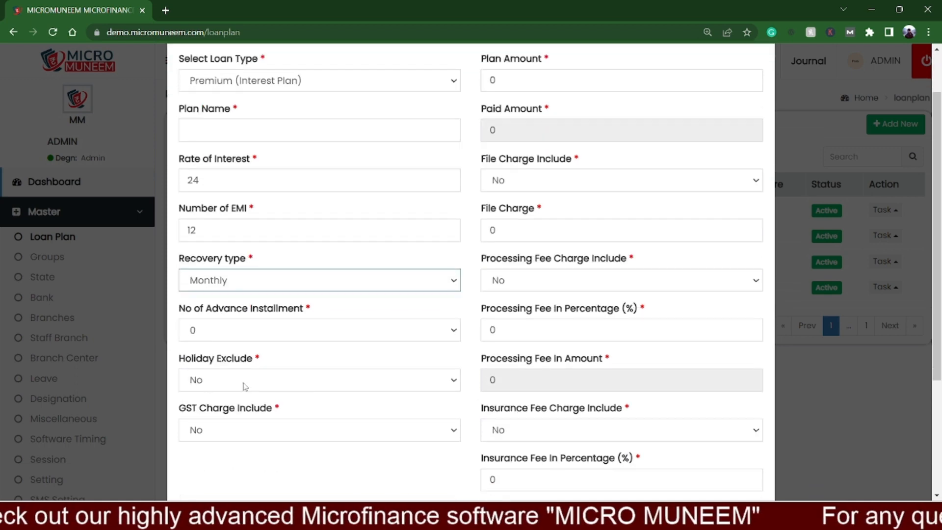
Step: Set the plan amount to 10000 and commit it so the paid amount is calculated
{"action": "scroll", "coordinate": [425, 231], "scroll_direction": "up", "scroll_amount": 1}
{"action": "left_click", "coordinate": [502, 146]}
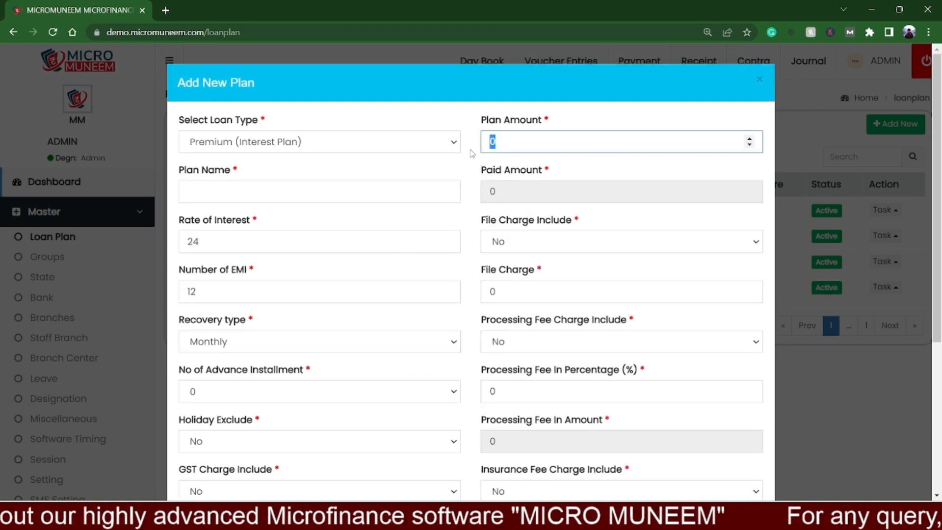
{"action": "type", "text": "10000"}
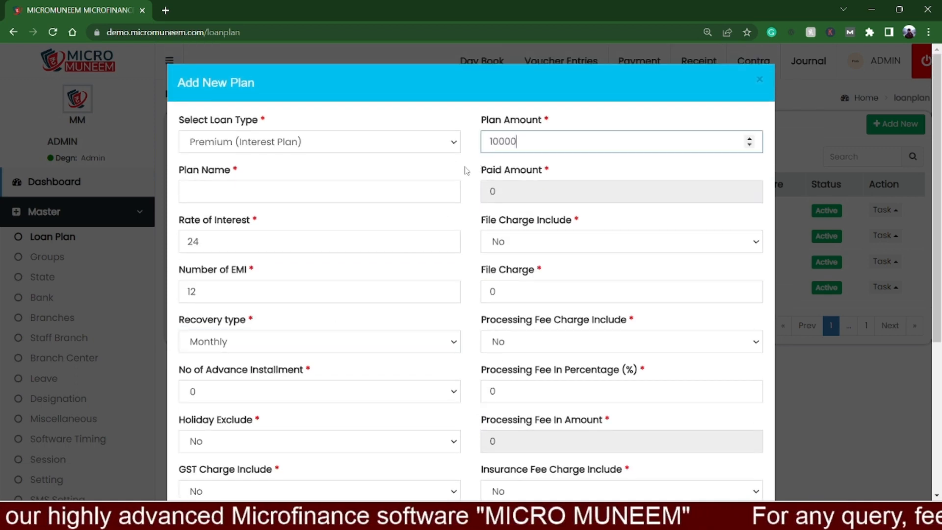
{"action": "left_click", "coordinate": [467, 170]}
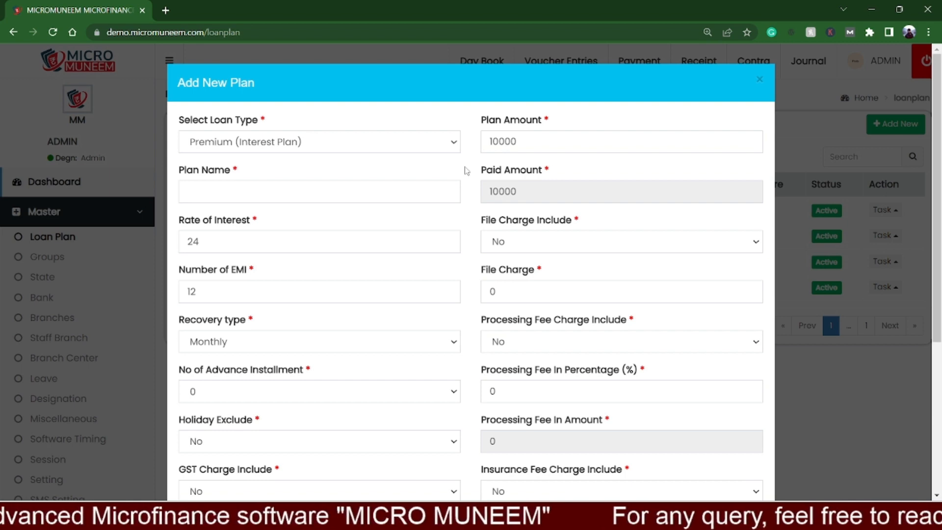
Step: Include a file charge in the plan and set it to 300
{"action": "left_click", "coordinate": [510, 248]}
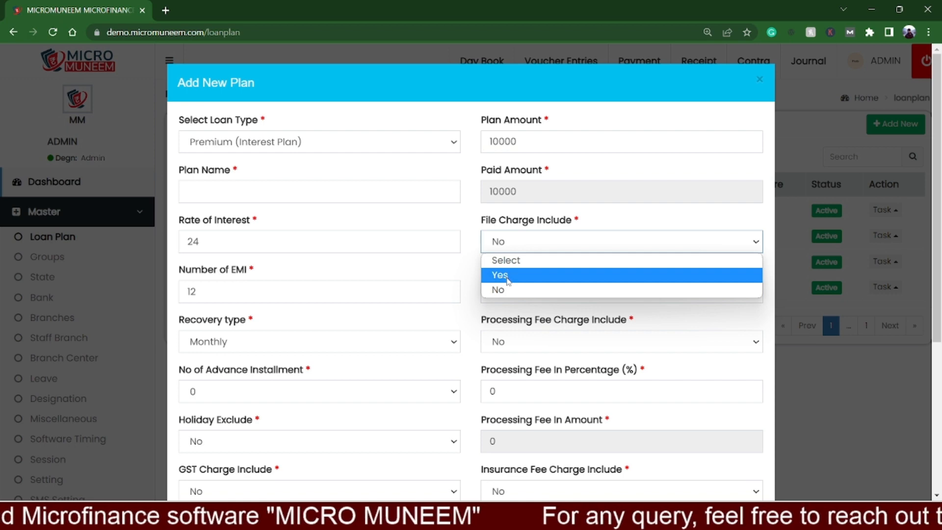
{"action": "left_click", "coordinate": [509, 276]}
{"action": "double_click", "coordinate": [490, 291]}
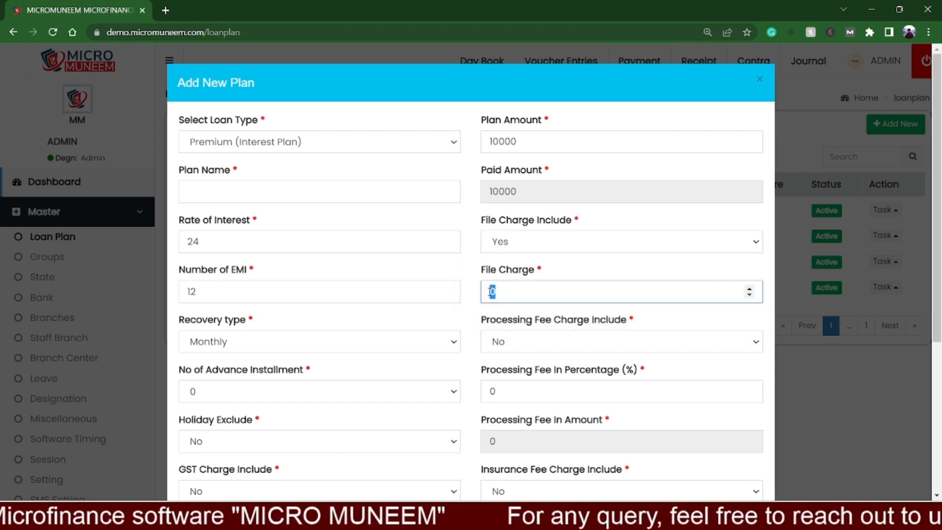
{"action": "type", "text": "300"}
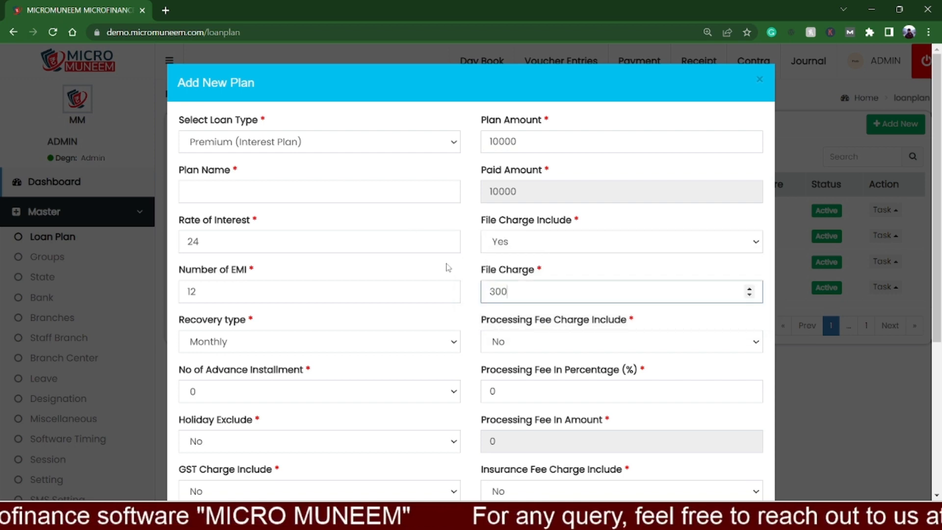
Step: Include the processing fee charge in the plan and set its percentage to 1
{"action": "left_click", "coordinate": [488, 391]}
{"action": "left_click", "coordinate": [501, 344]}
{"action": "left_click", "coordinate": [501, 376]}
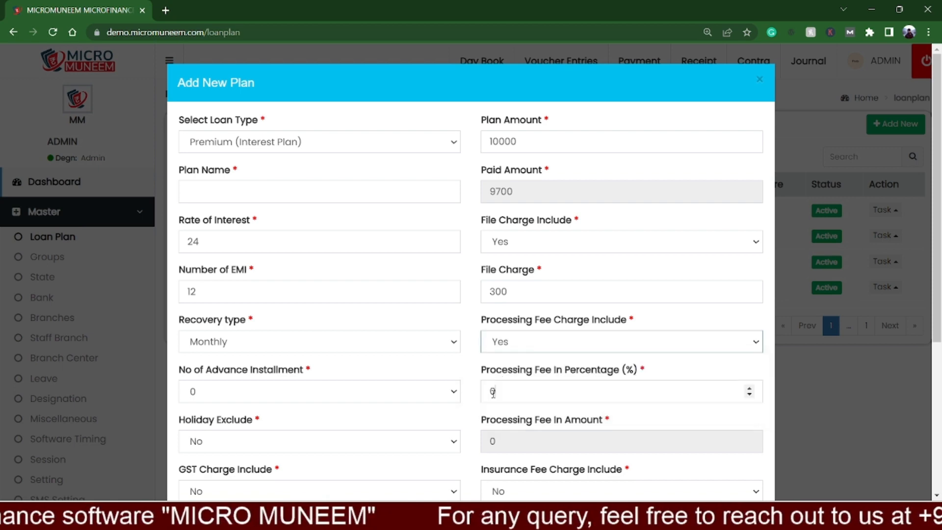
{"action": "double_click", "coordinate": [490, 391]}
{"action": "type", "text": "1"}
{"action": "left_click", "coordinate": [478, 410]}
Step: Include the insurance fee charge in the plan and set its percentage to 1
{"action": "scroll", "coordinate": [478, 410], "scroll_direction": "down", "scroll_amount": 3}
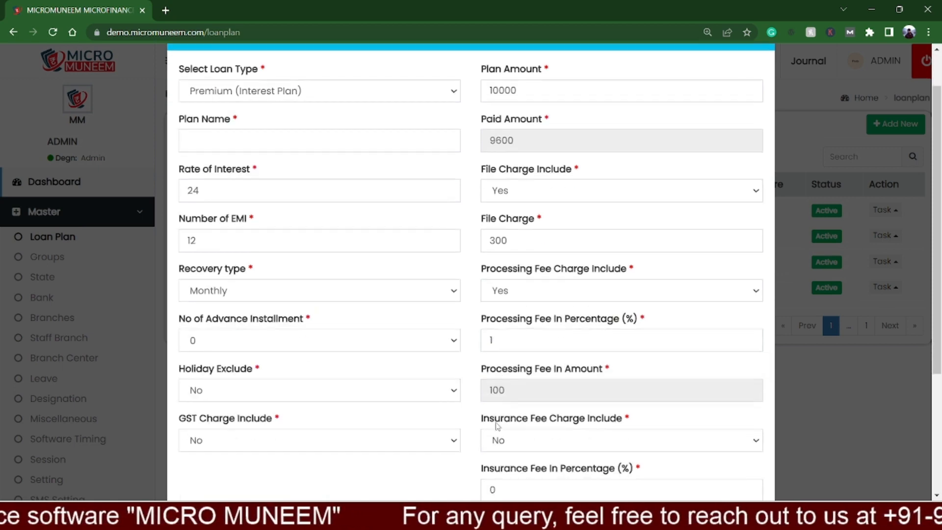
{"action": "left_click", "coordinate": [500, 373]}
{"action": "left_click", "coordinate": [501, 403]}
{"action": "double_click", "coordinate": [503, 417]}
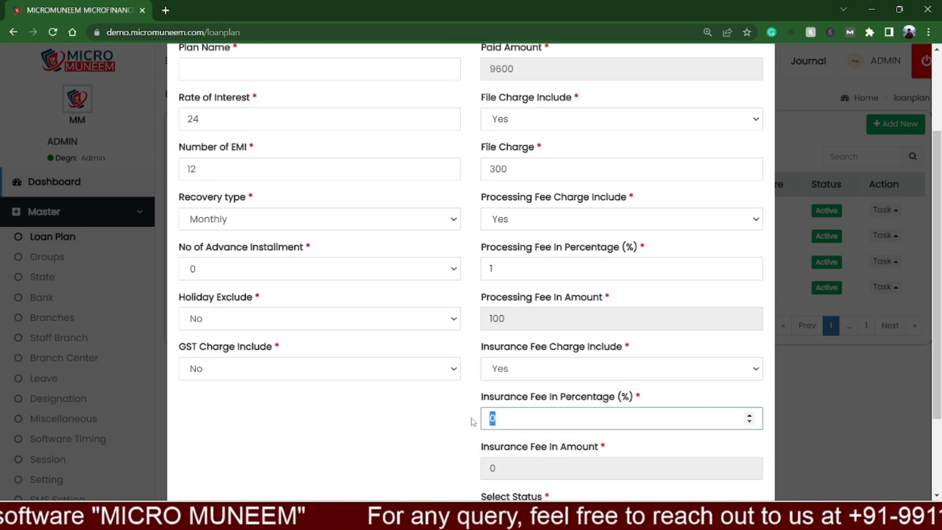
{"action": "type", "text": "1"}
{"action": "left_click", "coordinate": [450, 403]}
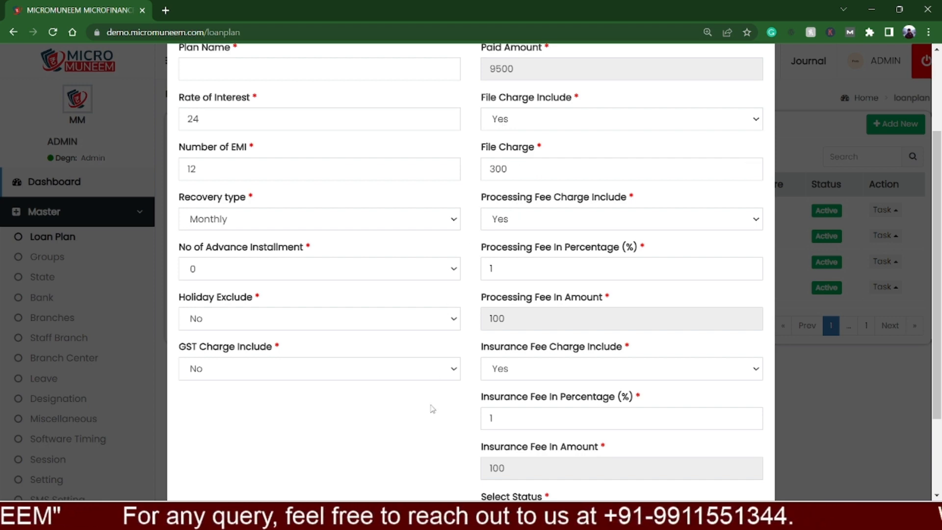
Step: Review the plan's paid amount and rate of interest, and calculate its EMI schedule
{"action": "scroll", "coordinate": [466, 336], "scroll_direction": "up", "scroll_amount": 3}
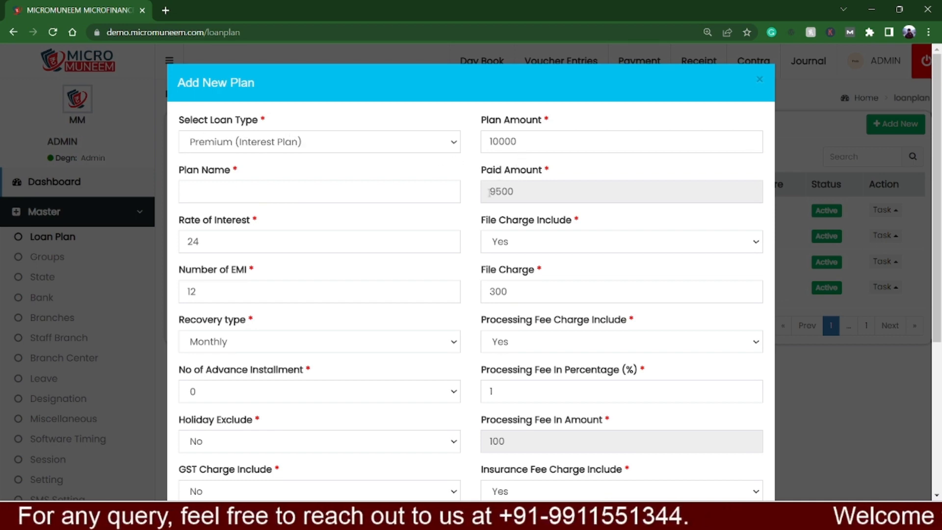
{"action": "left_click_drag", "start_coordinate": [489, 191], "coordinate": [515, 192]}
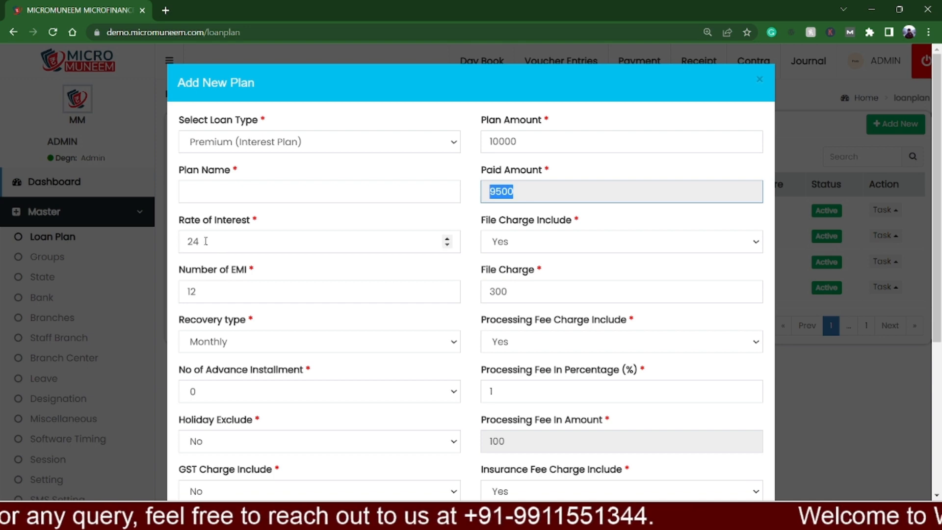
{"action": "left_click_drag", "start_coordinate": [205, 241], "coordinate": [183, 242]}
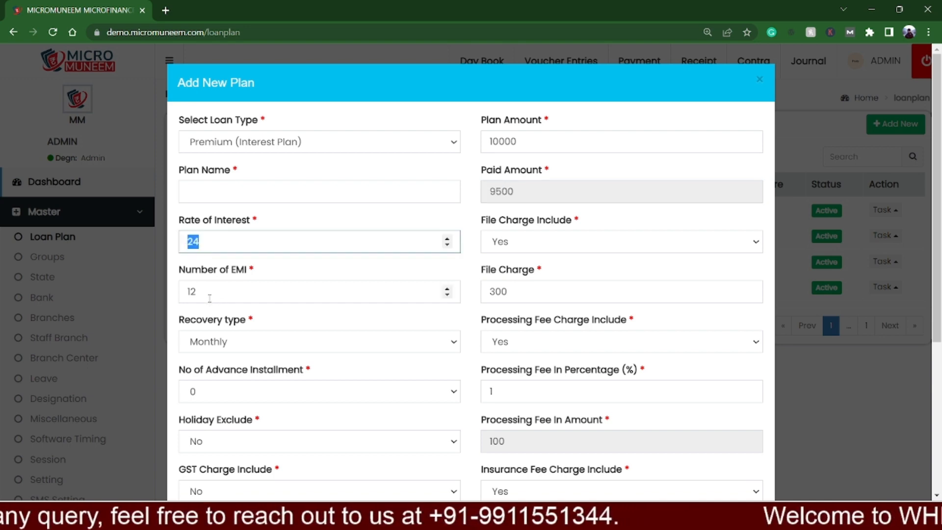
{"action": "scroll", "coordinate": [220, 337], "scroll_direction": "down", "scroll_amount": 5}
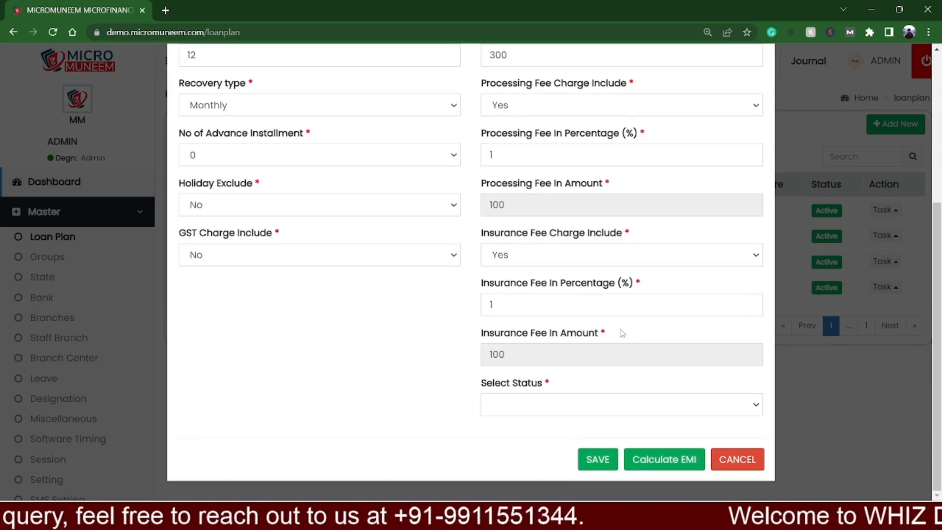
{"action": "left_click", "coordinate": [667, 468]}
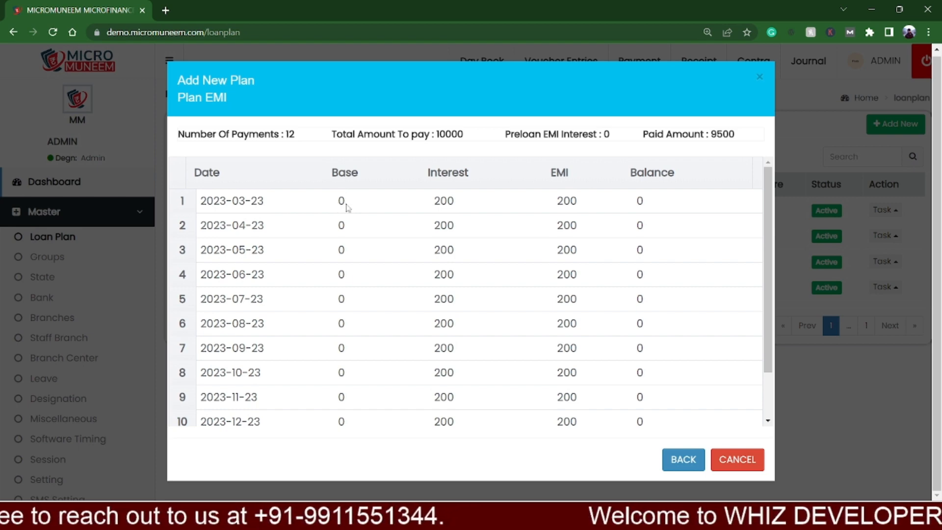
Step: Examine the interest and EMI of each installment and the paid amount in the schedule, and return to the plan form
{"action": "double_click", "coordinate": [439, 201]}
{"action": "scroll", "coordinate": [544, 208], "scroll_direction": "down", "scroll_amount": 2}
{"action": "scroll", "coordinate": [547, 273], "scroll_direction": "up", "scroll_amount": 2}
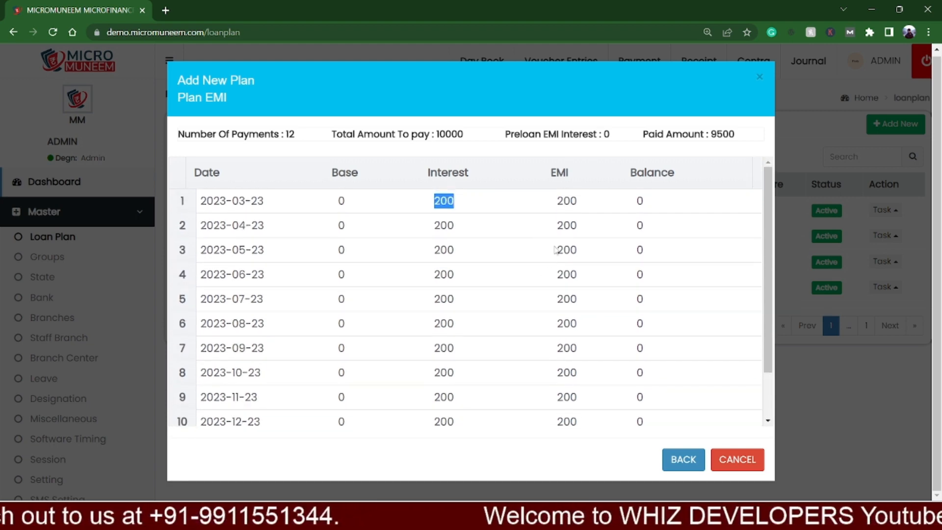
{"action": "left_click", "coordinate": [726, 135]}
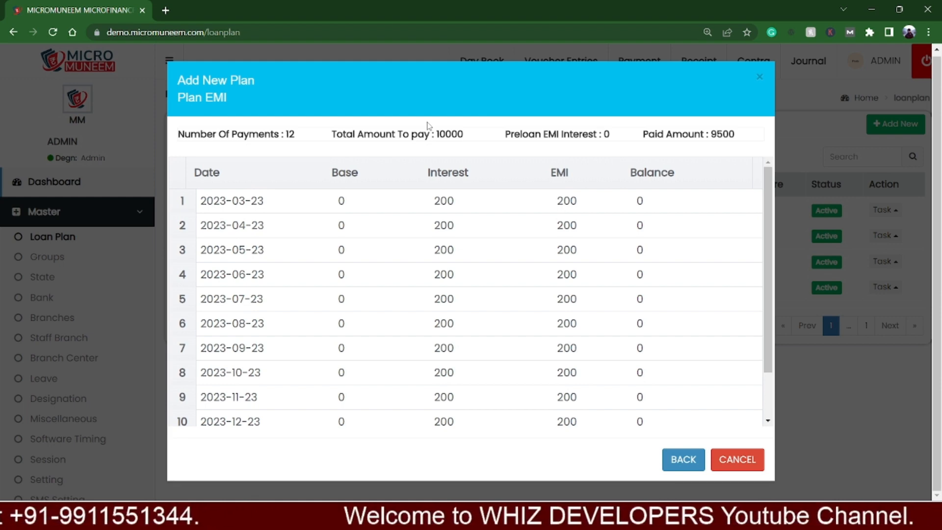
{"action": "left_click_drag", "start_coordinate": [436, 200], "coordinate": [457, 211]}
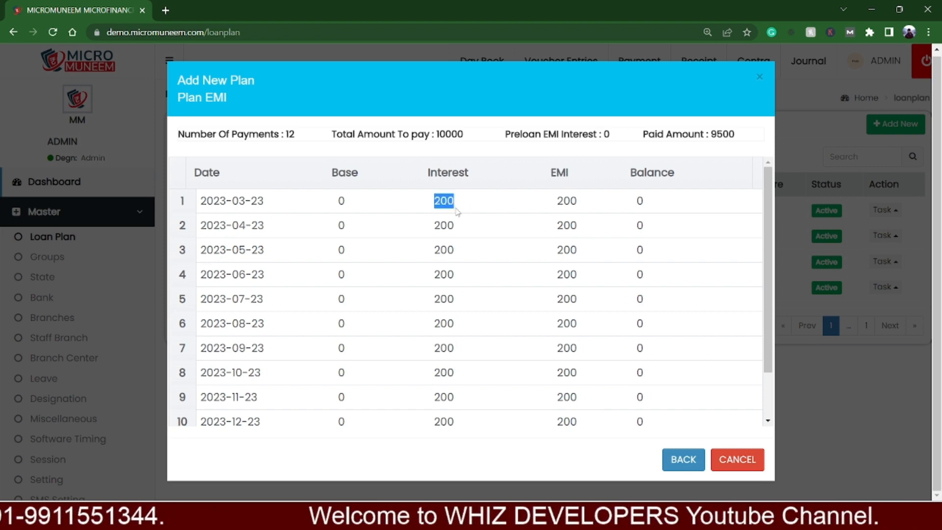
{"action": "scroll", "coordinate": [471, 255], "scroll_direction": "down", "scroll_amount": 2}
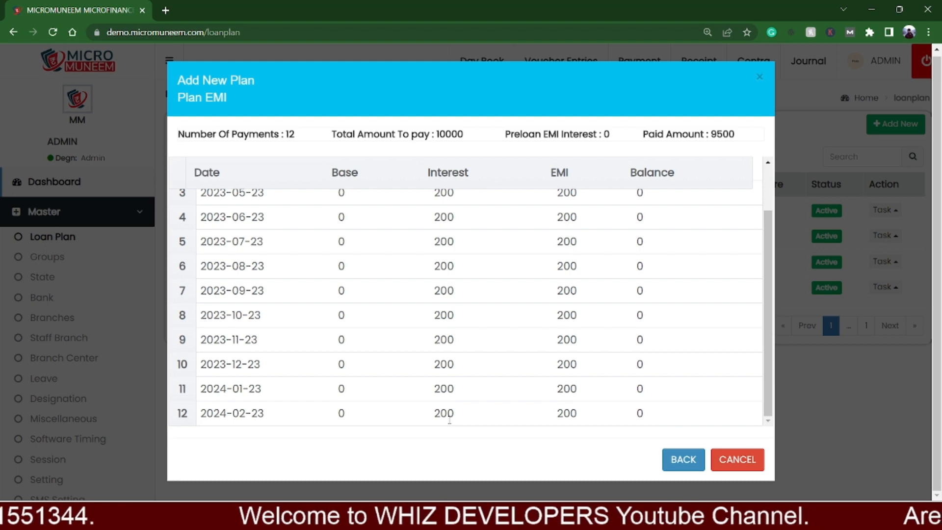
{"action": "scroll", "coordinate": [463, 393], "scroll_direction": "up", "scroll_amount": 2}
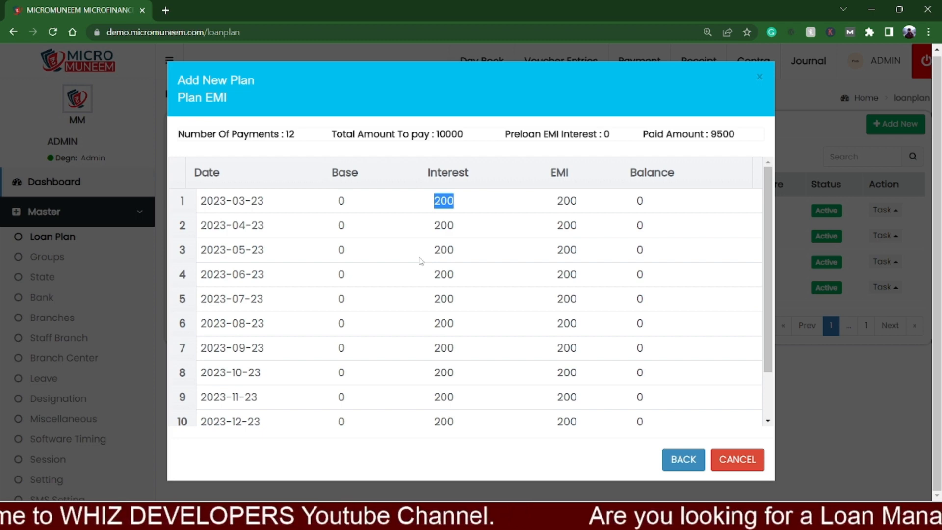
{"action": "scroll", "coordinate": [410, 280], "scroll_direction": "down", "scroll_amount": 2}
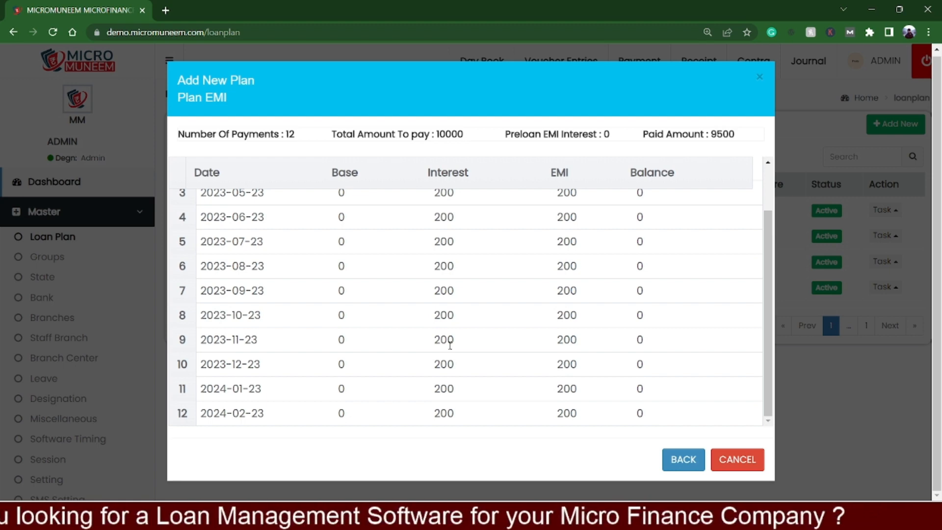
{"action": "left_click", "coordinate": [687, 453]}
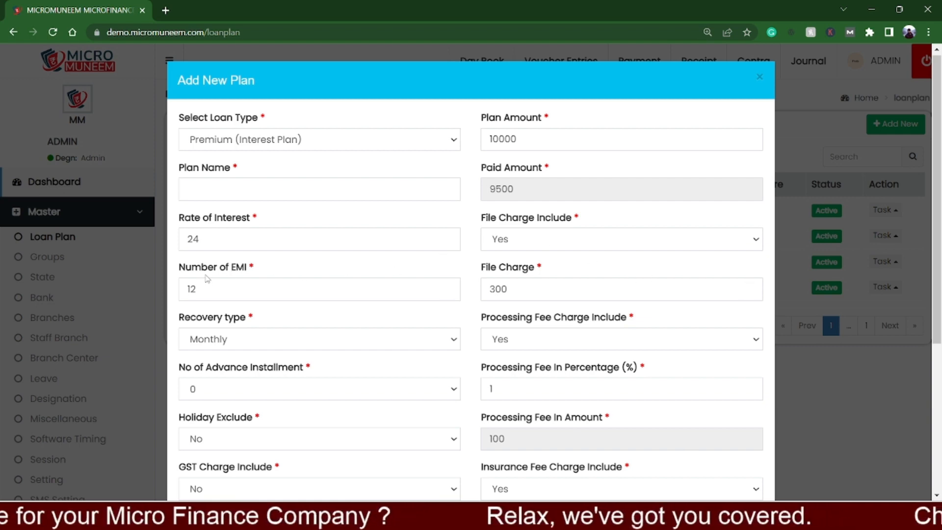
Step: Set the number of EMI to 0, recalculate the EMI schedule to check it, and return to the plan form
{"action": "double_click", "coordinate": [189, 289]}
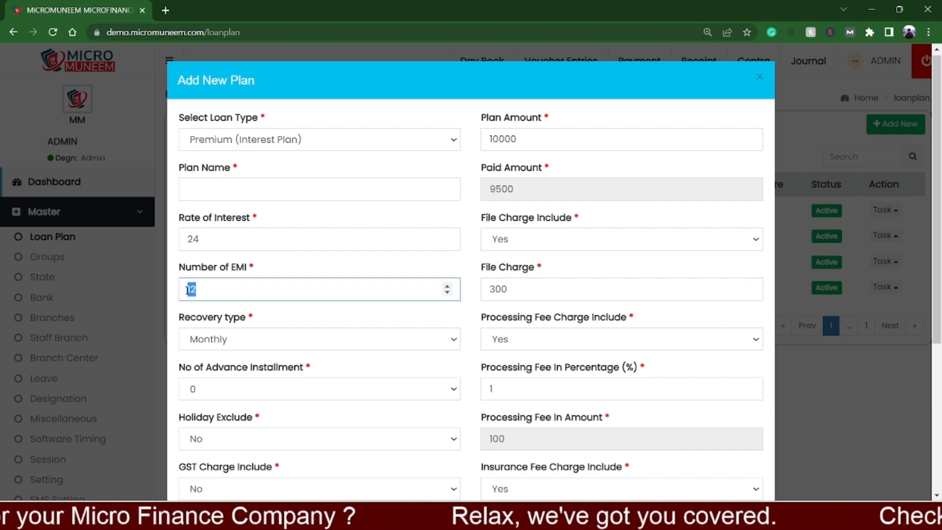
{"action": "type", "text": "10"}
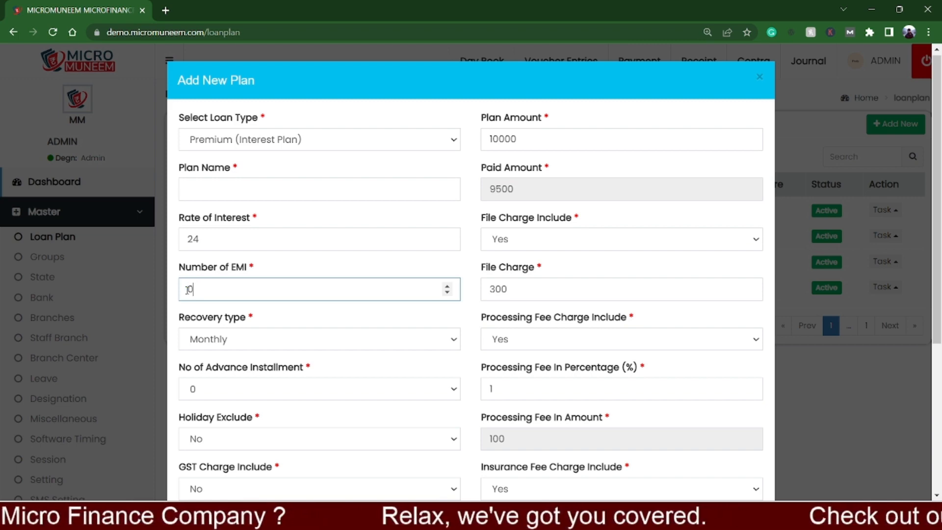
{"action": "left_click", "coordinate": [341, 277]}
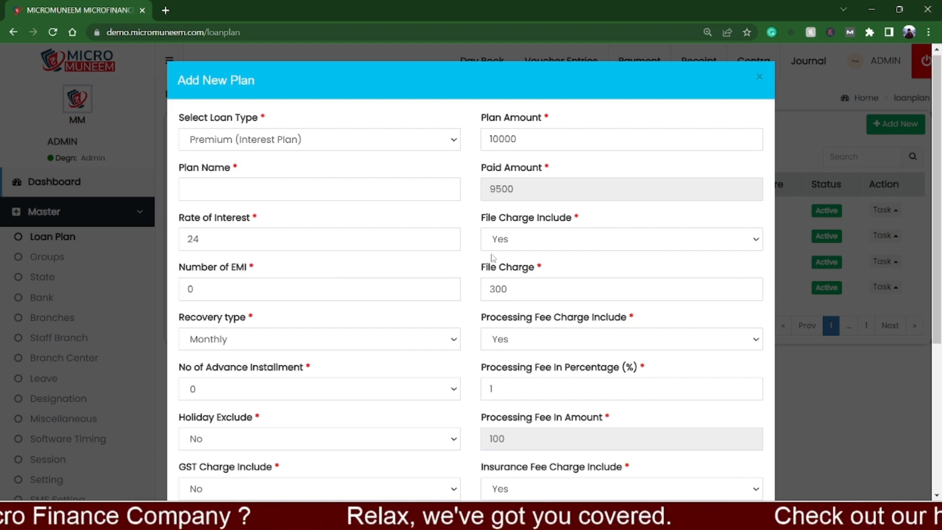
{"action": "scroll", "coordinate": [496, 275], "scroll_direction": "down", "scroll_amount": 5}
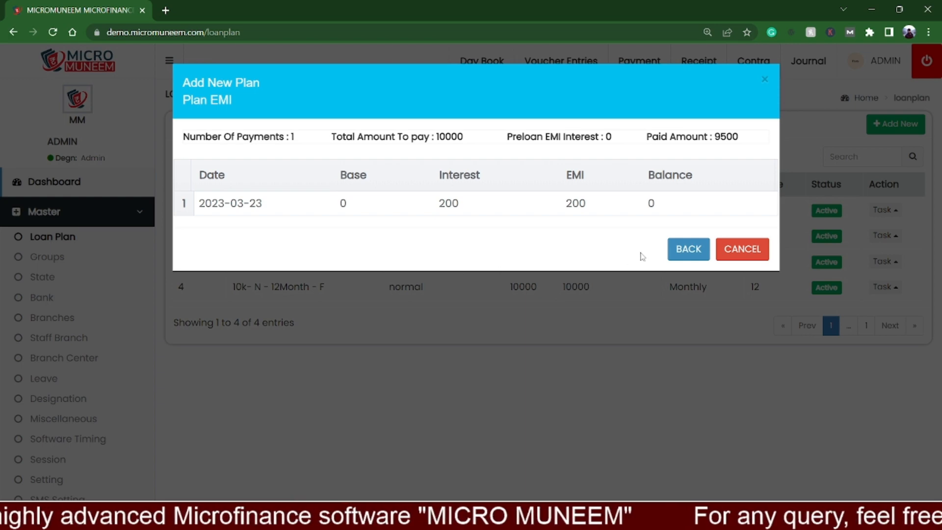
{"action": "left_click", "coordinate": [688, 248]}
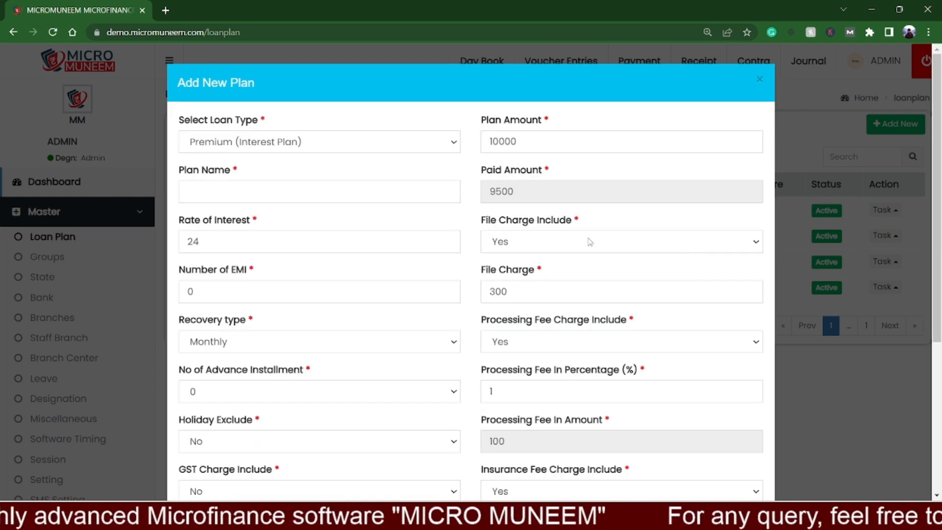
Step: Name the new loan plan "10k IBP Monthly"
{"action": "left_click", "coordinate": [273, 196]}
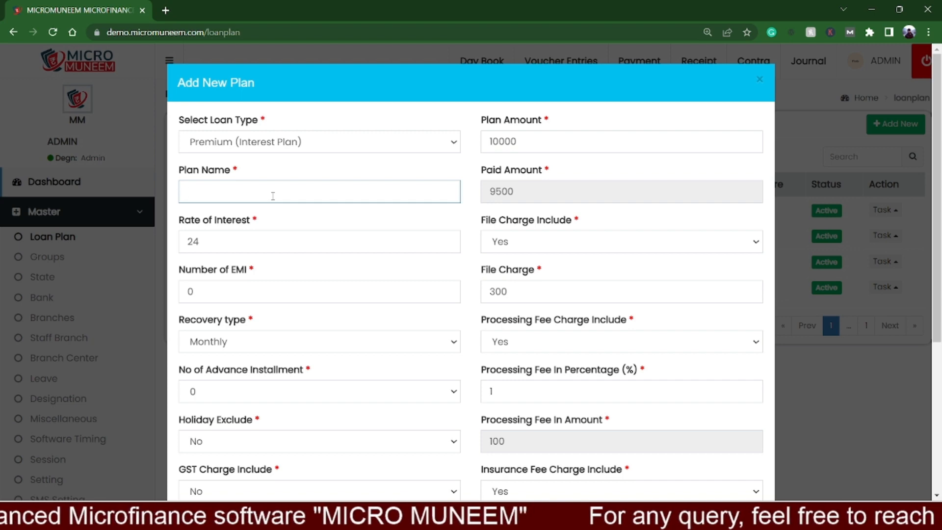
{"action": "type", "text": "10k"}
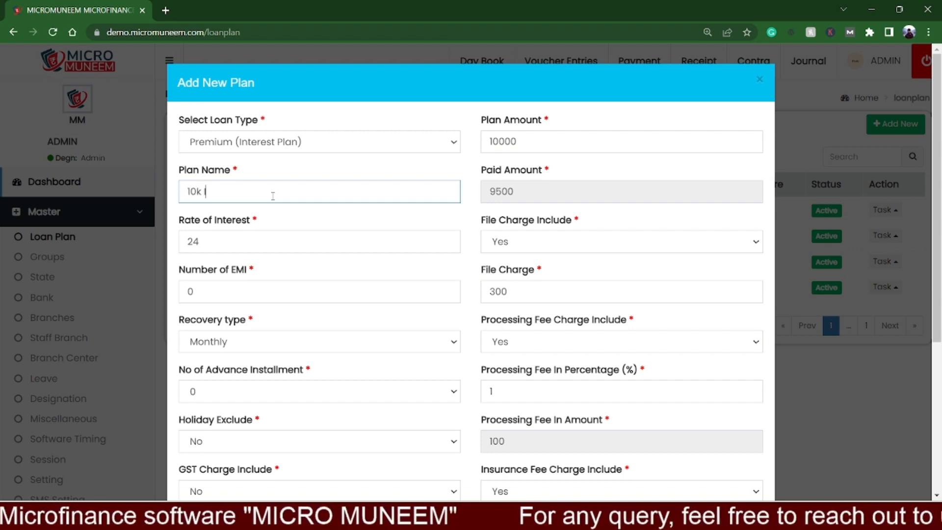
{"action": "type", "text": " IBP"}
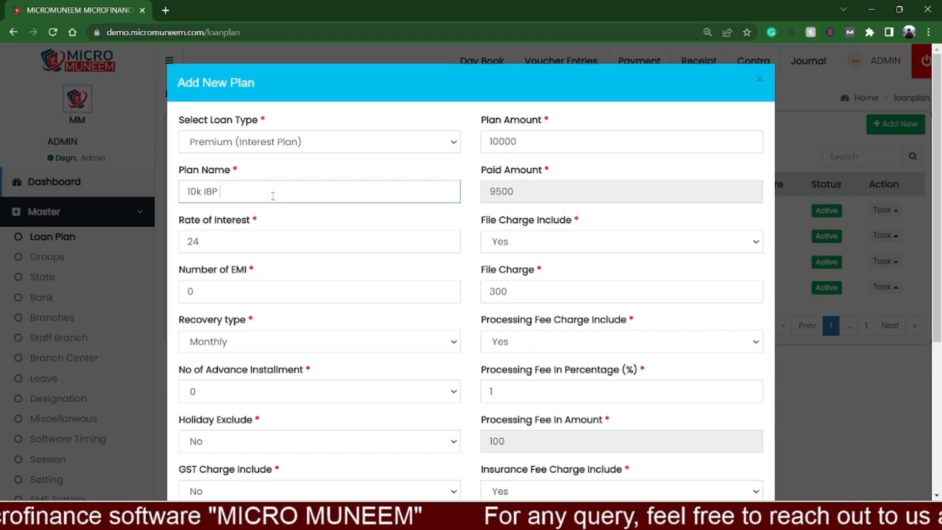
{"action": "type", "text": " <"}
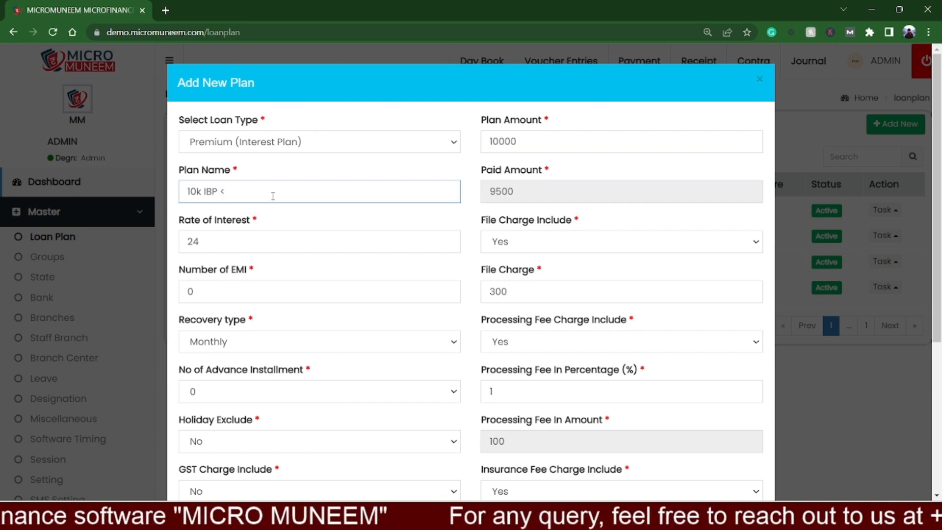
{"action": "type", "text": "-"}
{"action": "key", "text": "BackSpace"}
{"action": "key", "text": "BackSpace"}
{"action": "type", "text": "M"}
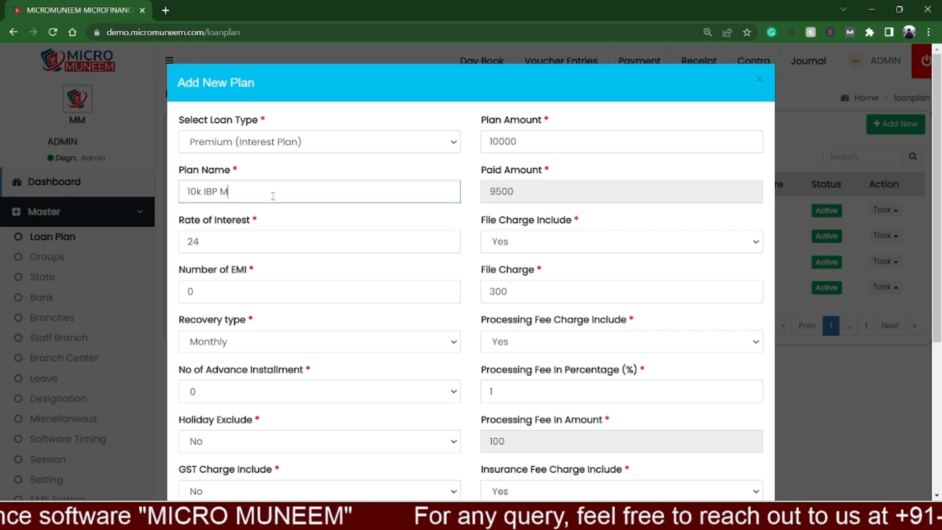
{"action": "type", "text": "onthly"}
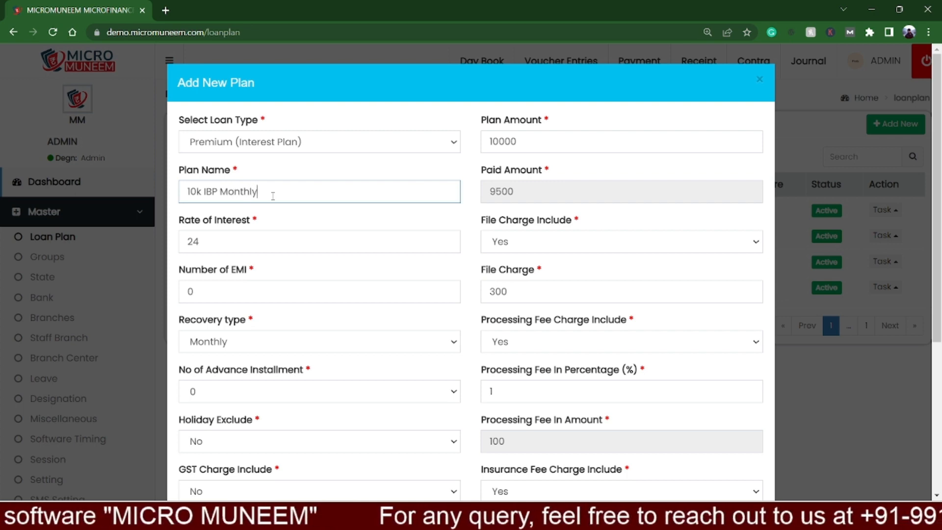
Step: Set the loan plan's status to Active, save the plan, and check its plan type in the loan plan list
{"action": "scroll", "coordinate": [612, 179], "scroll_direction": "down", "scroll_amount": 5}
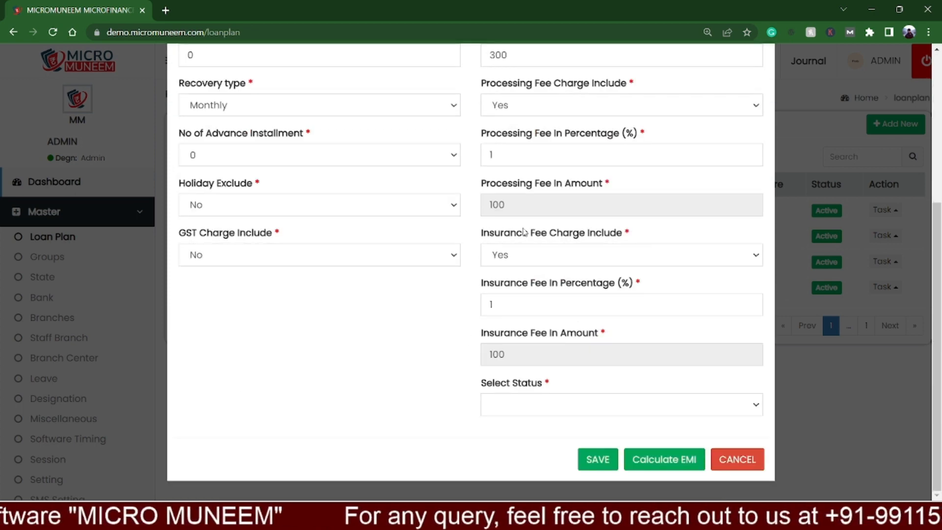
{"action": "scroll", "coordinate": [555, 266], "scroll_direction": "up", "scroll_amount": 5}
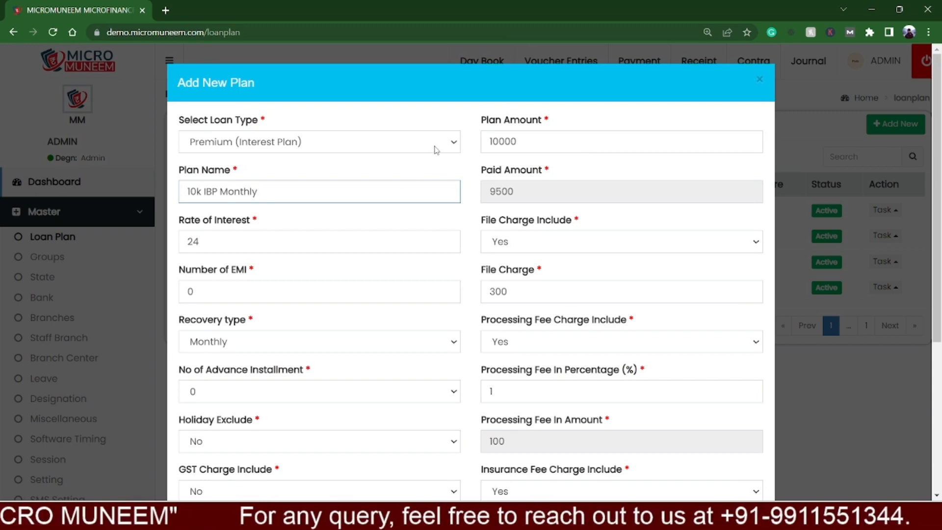
{"action": "scroll", "coordinate": [343, 296], "scroll_direction": "down", "scroll_amount": 5}
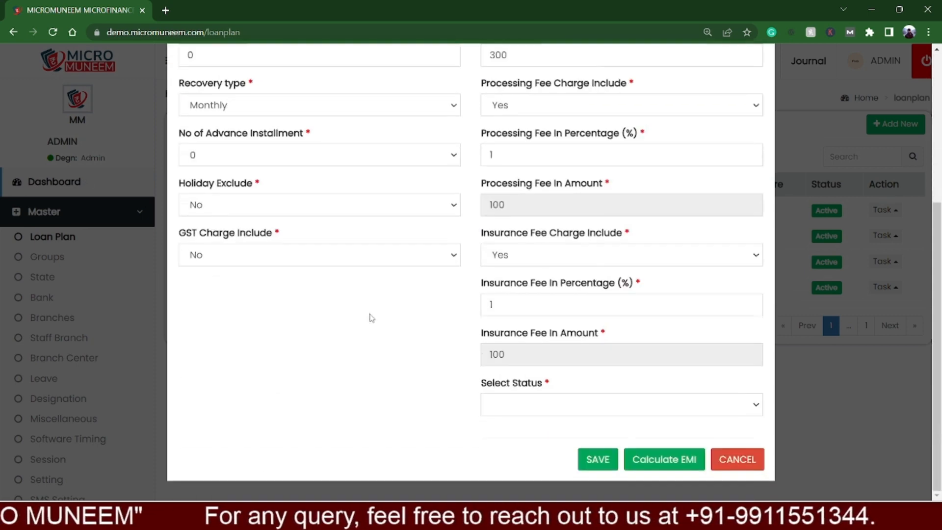
{"action": "left_click", "coordinate": [564, 405]}
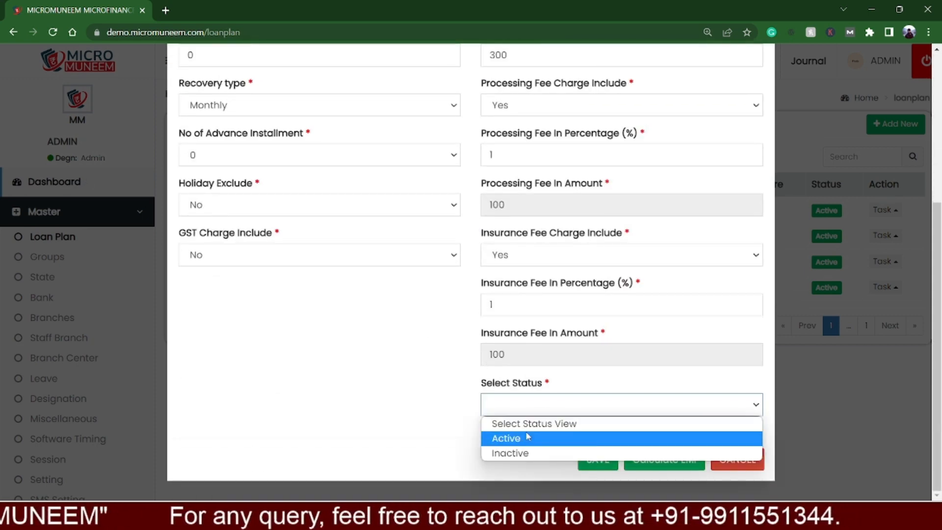
{"action": "left_click", "coordinate": [528, 438]}
{"action": "left_click", "coordinate": [597, 466]}
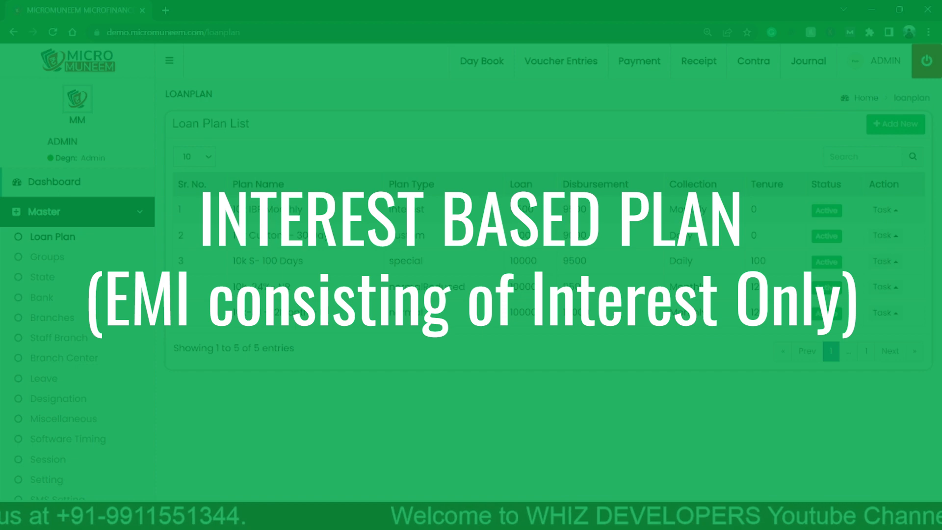
{"action": "left_click_drag", "start_coordinate": [389, 210], "coordinate": [428, 212]}
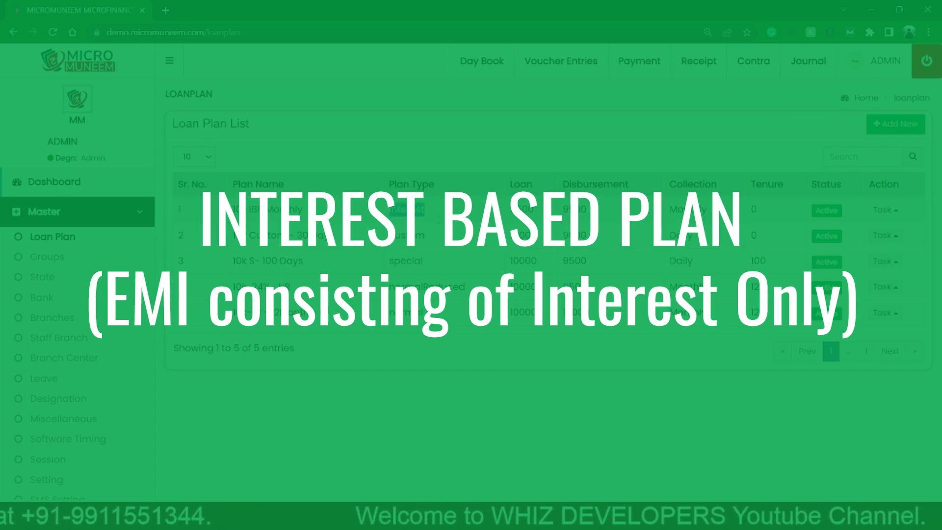